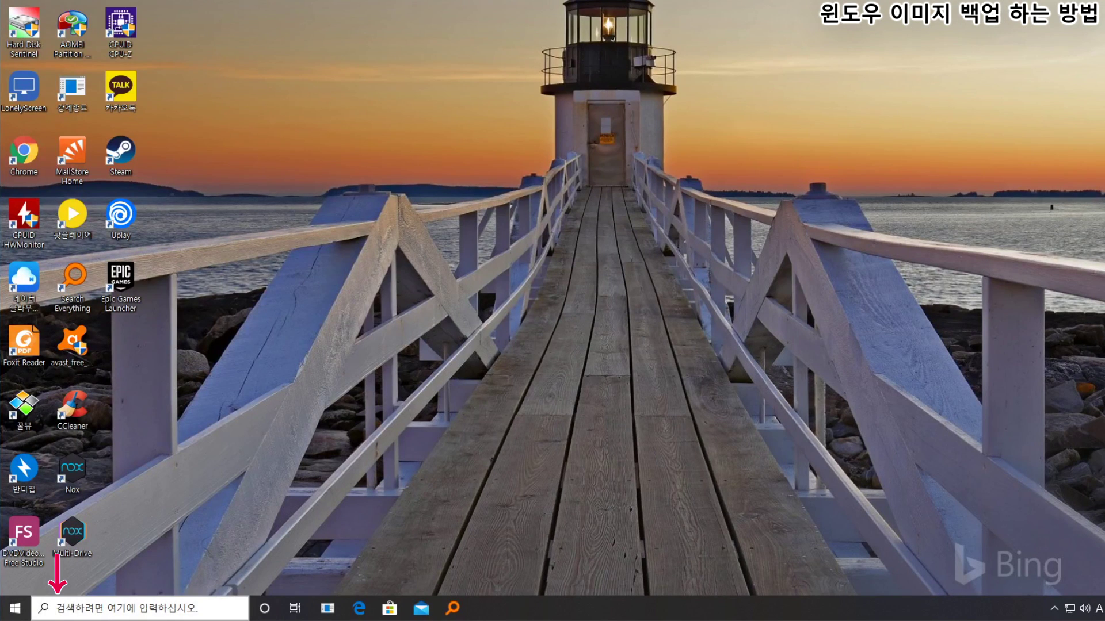
- Search Windows for "백업", open 백업 설정 and go to 백업 및 복원(Windows 7)
click(138, 608)
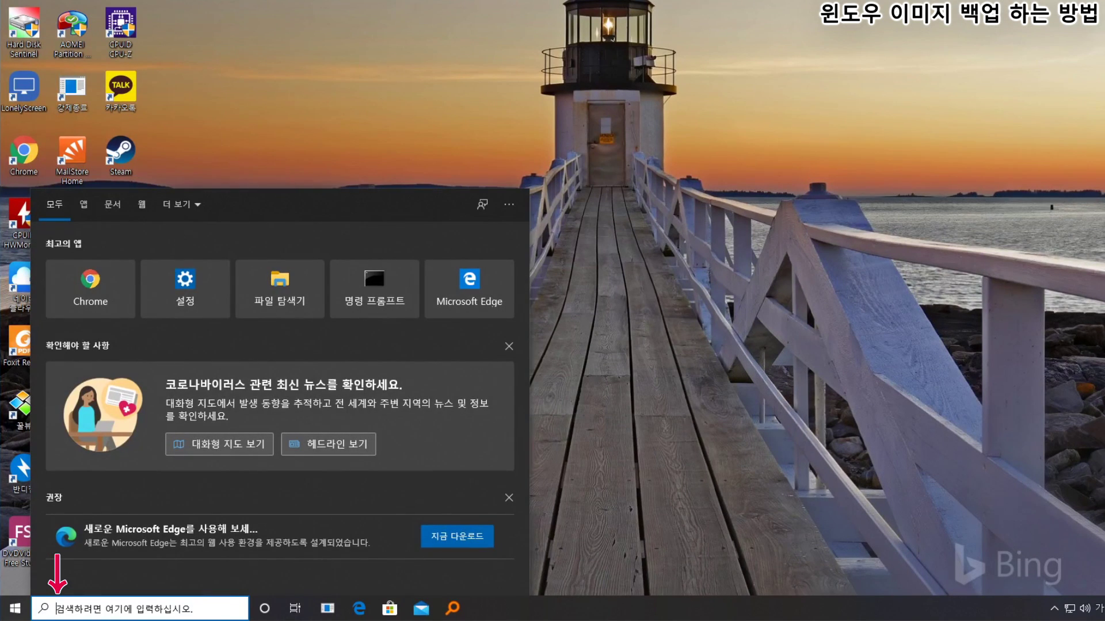
key(Hangul)
text(ㅂ백업)
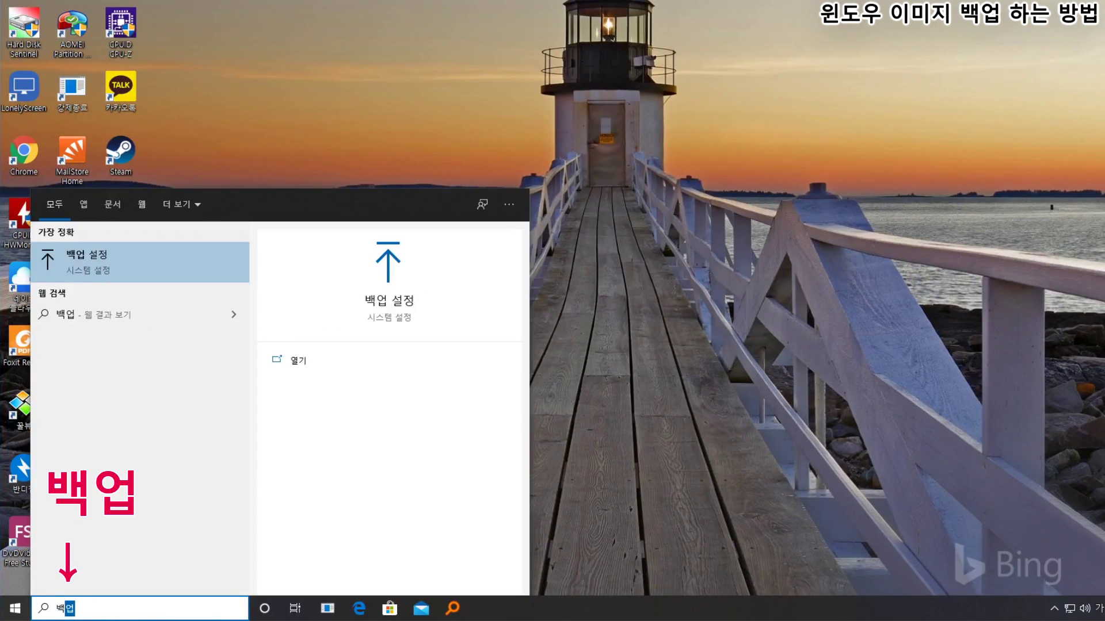
click(108, 260)
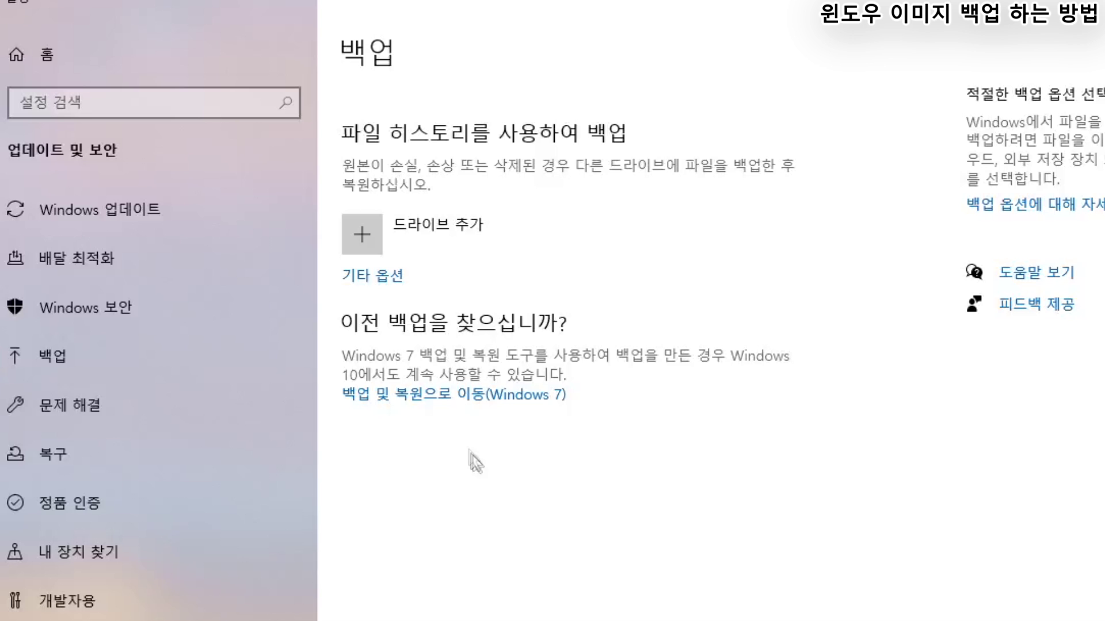
click(433, 402)
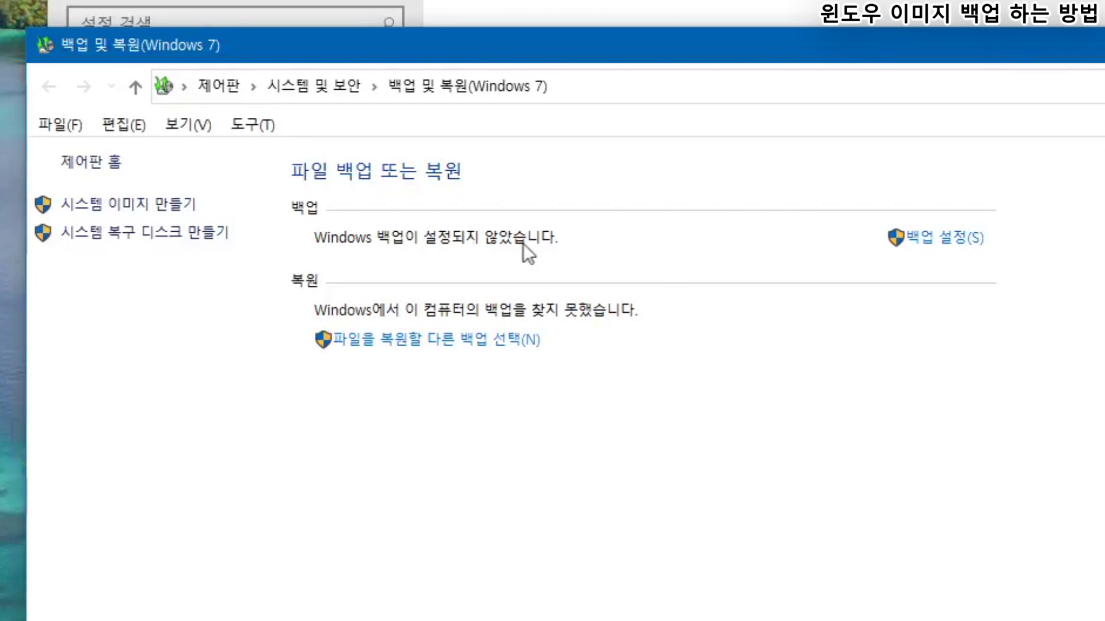
- Start the backup setup and choose 로컬 디스크 (D:) as the location for saving the backup
click(955, 249)
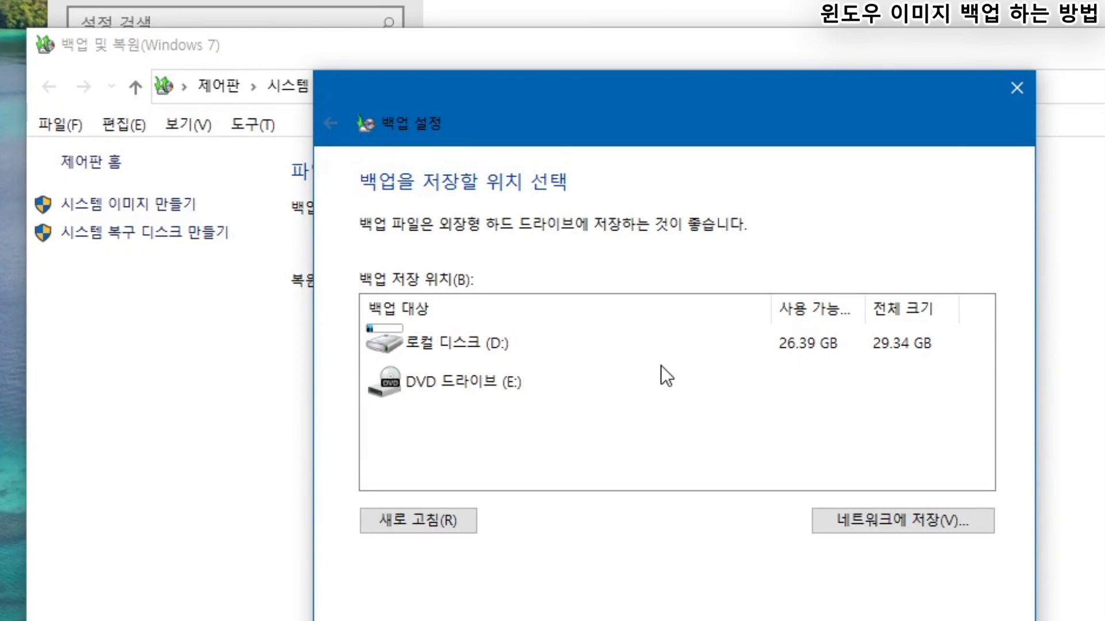
click(451, 350)
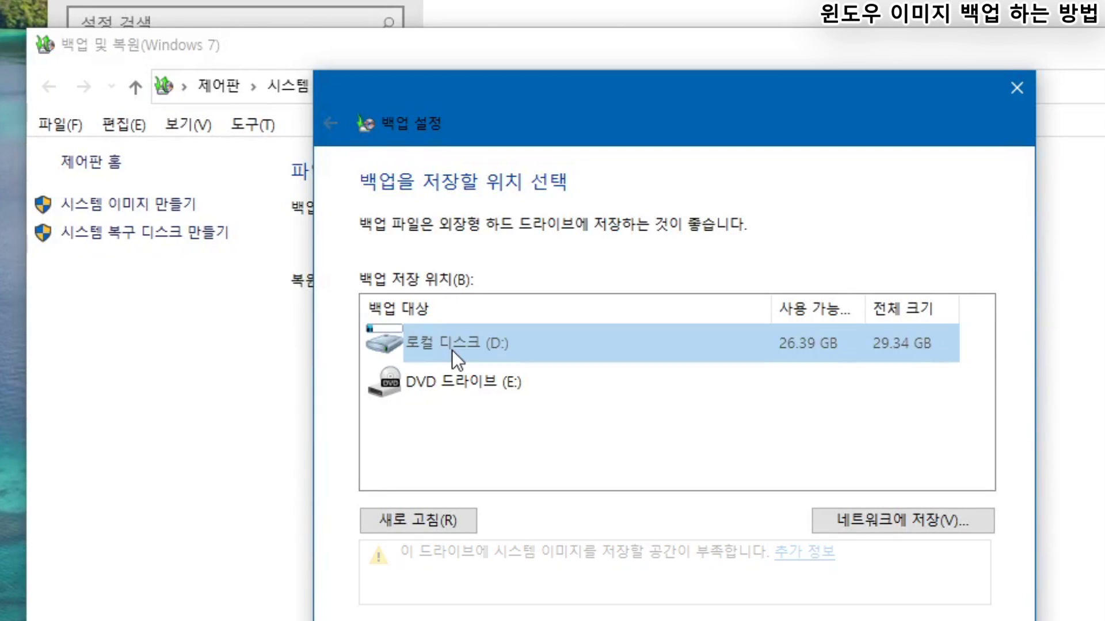
click(486, 396)
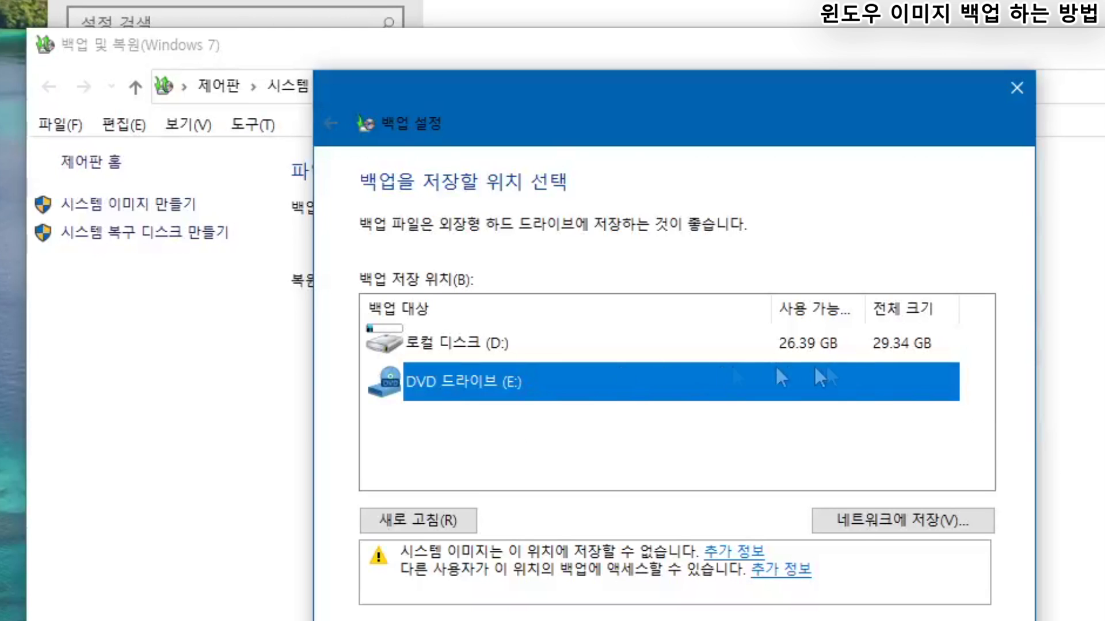
click(449, 345)
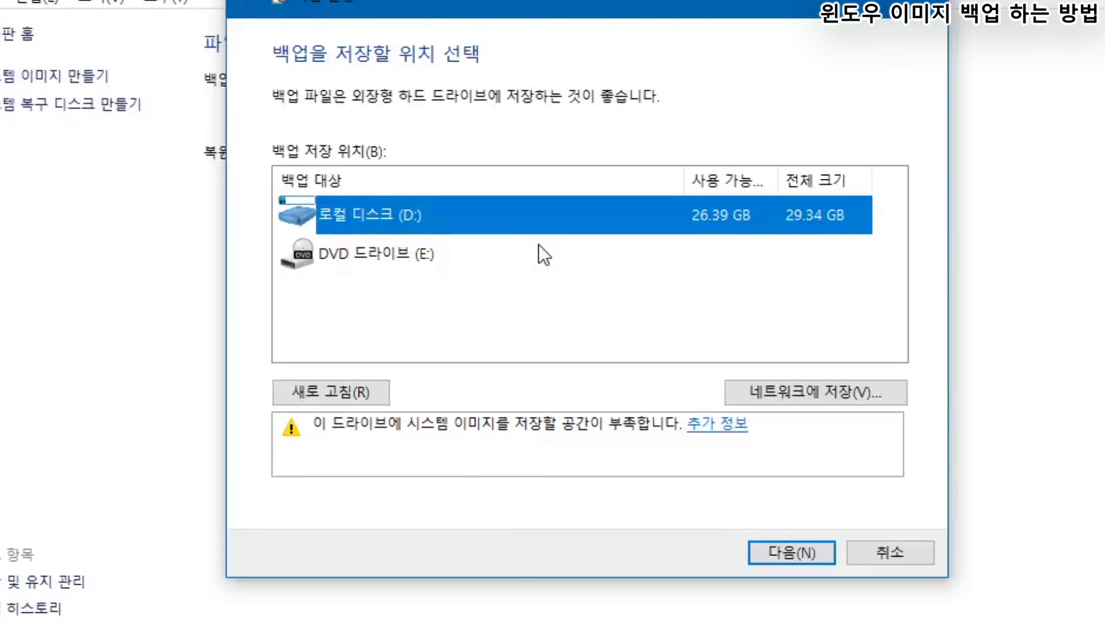
click(798, 554)
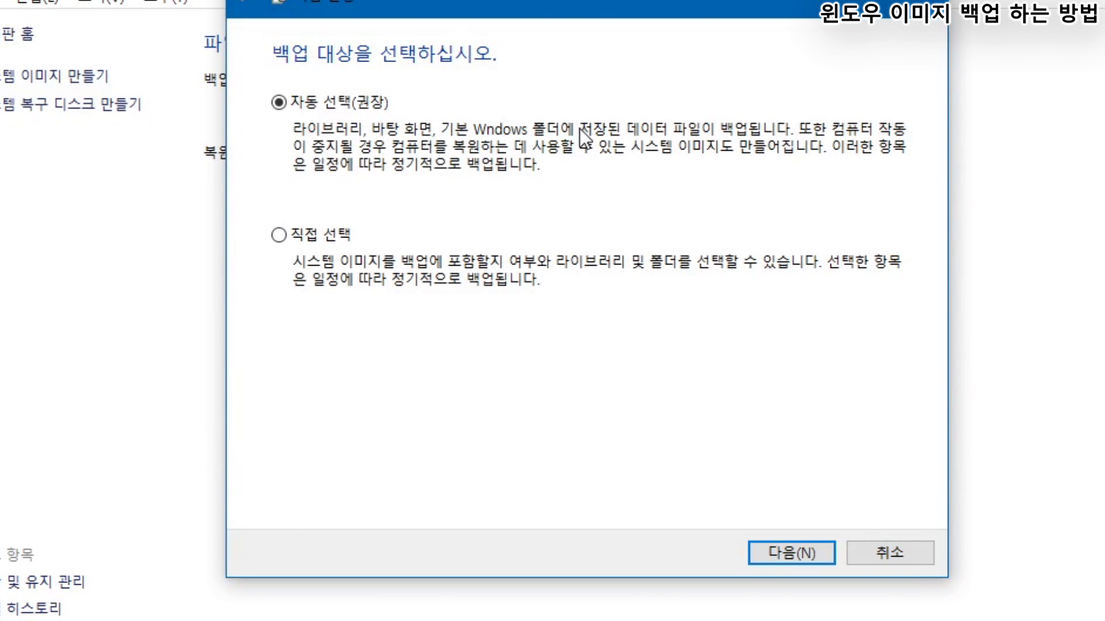
- Set what to back up to 자동 선택(권장) and continue to the settings review
click(343, 239)
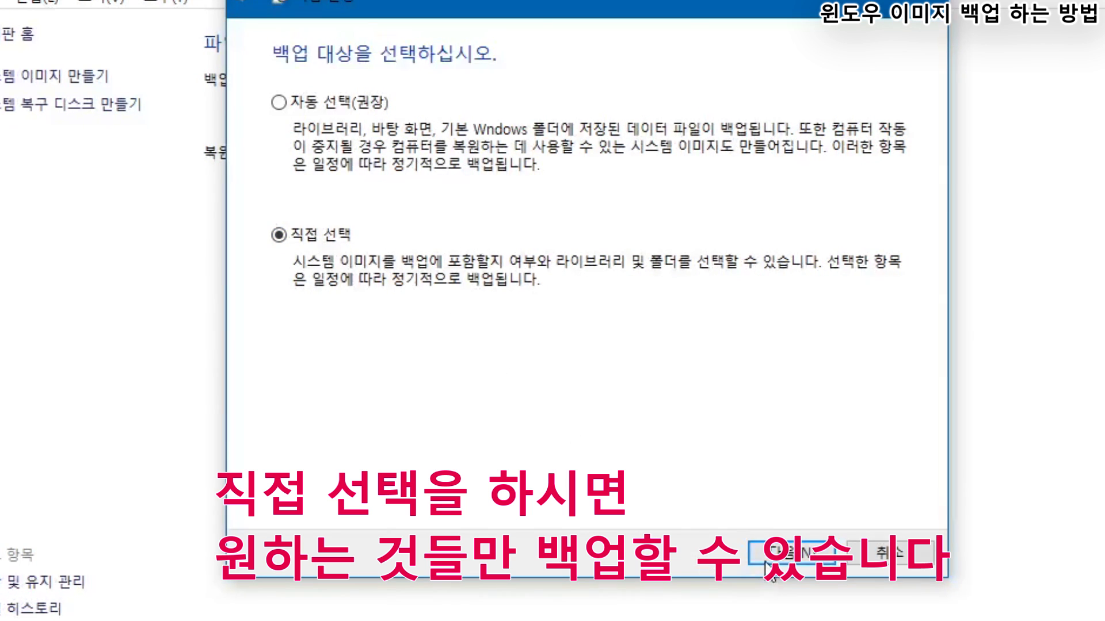
click(357, 101)
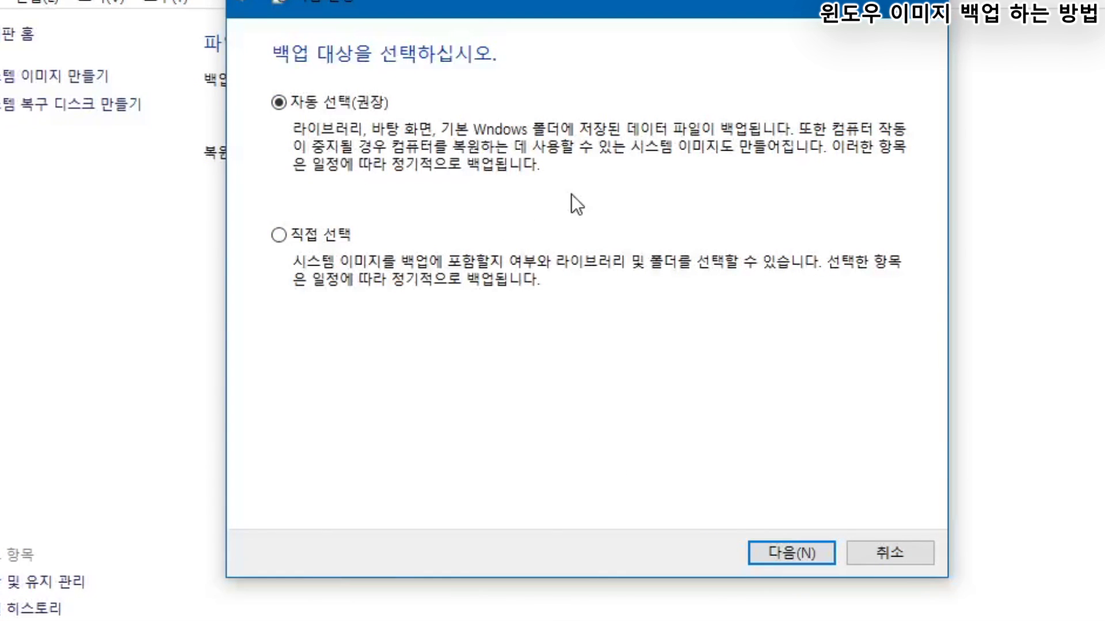
click(609, 275)
click(364, 103)
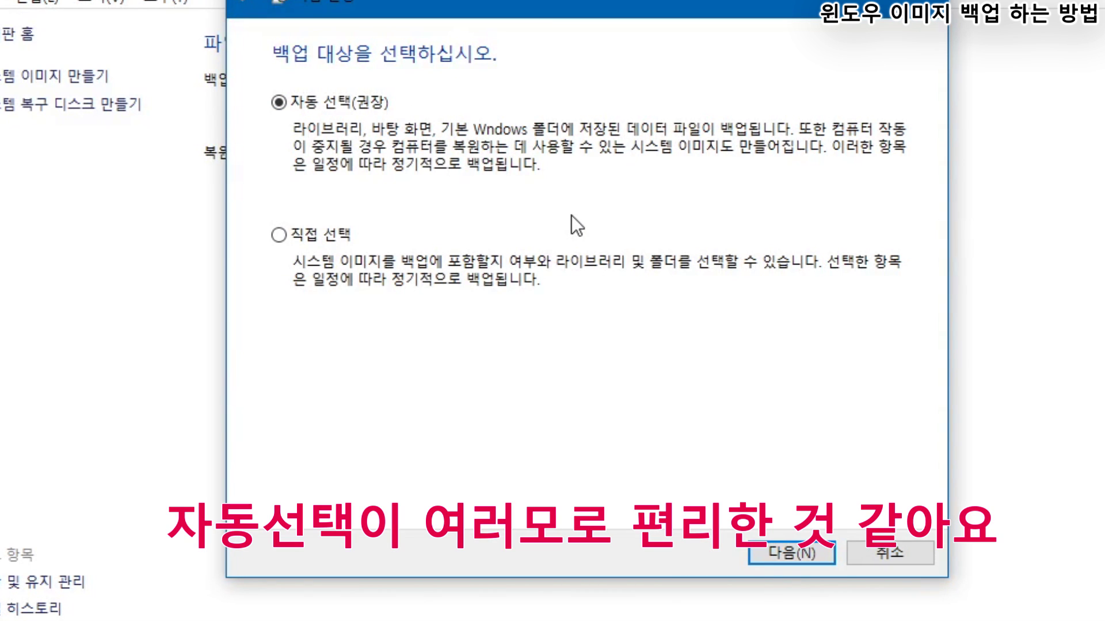
click(771, 554)
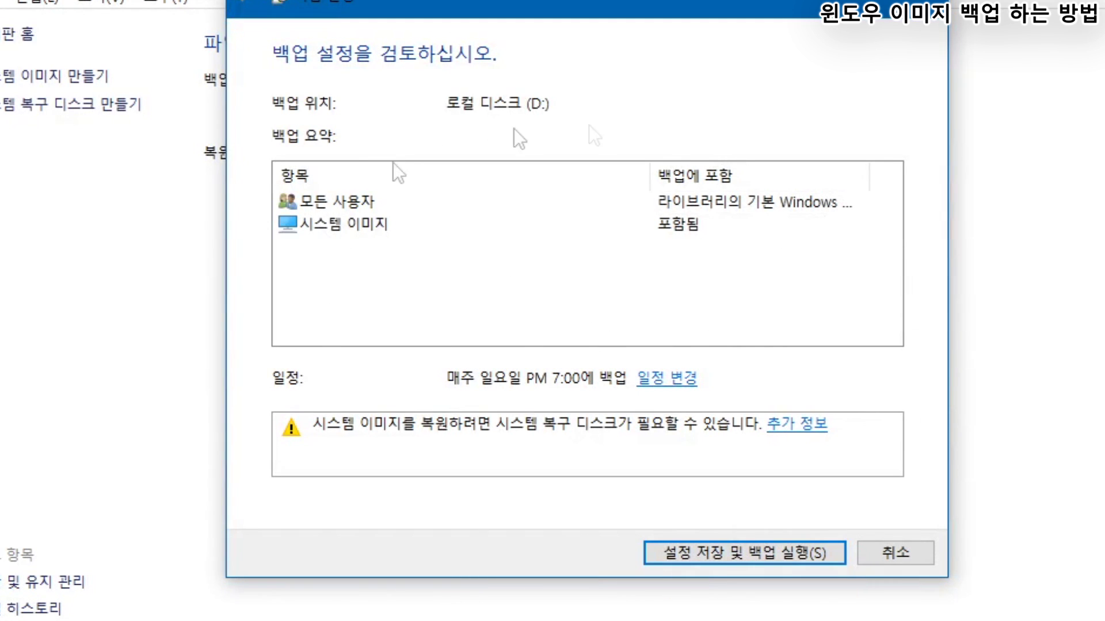
- Save the settings and run the backup, decline creating a system repair disc, and close the finished backup window
click(737, 557)
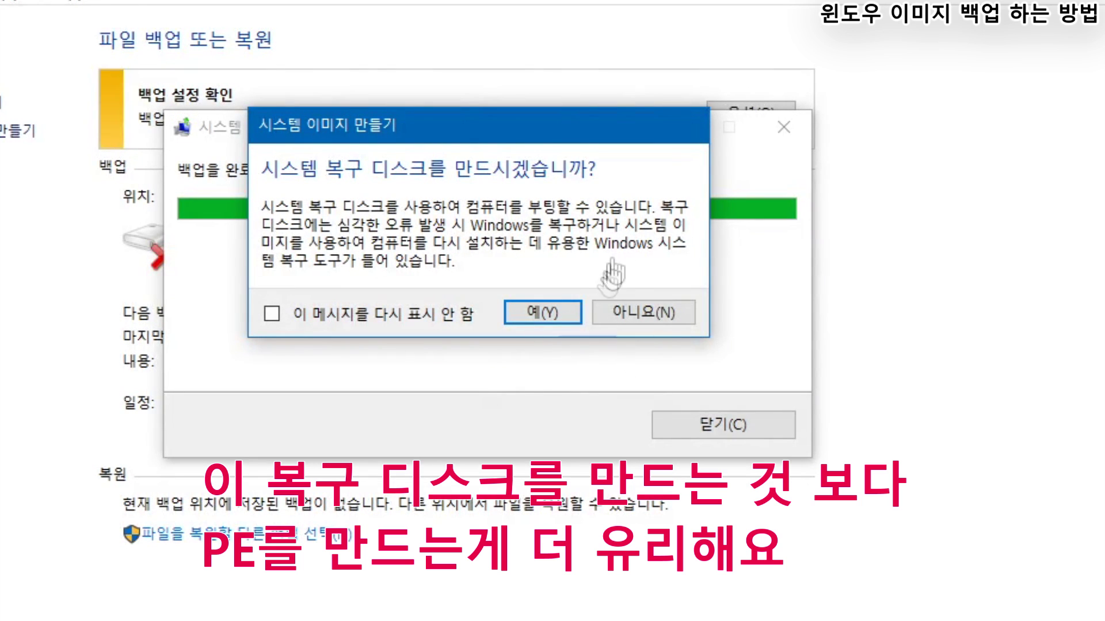
click(636, 314)
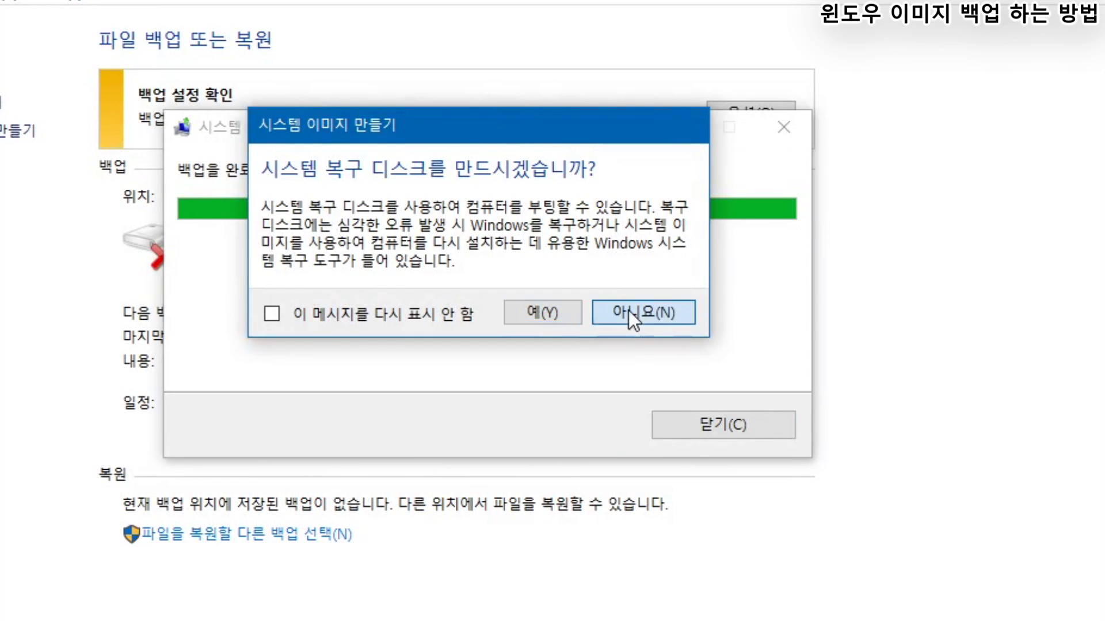
click(709, 425)
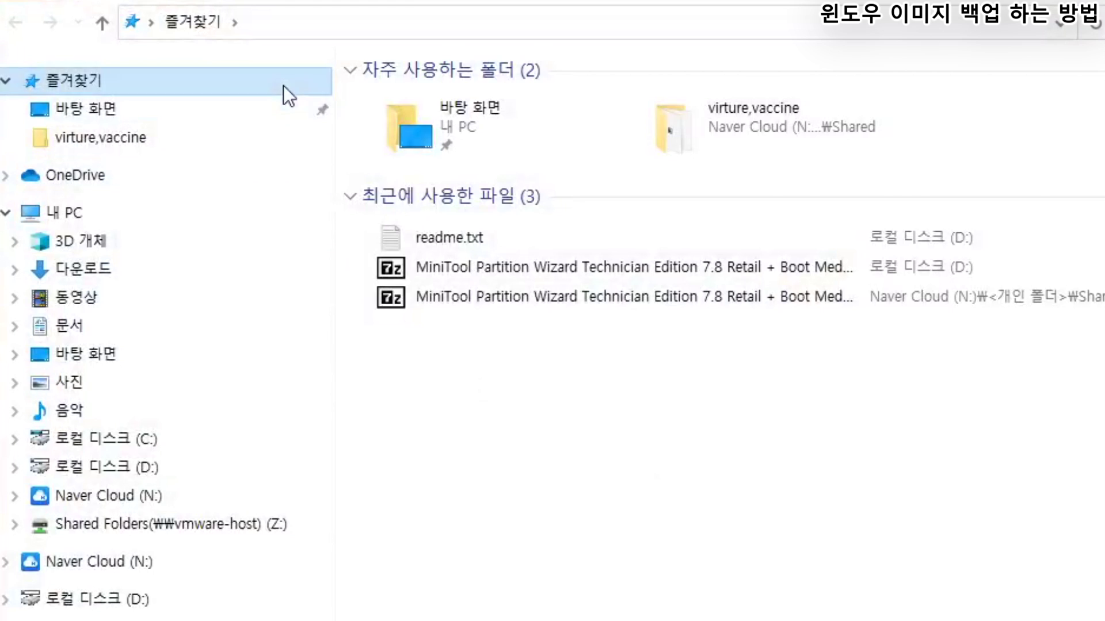
- Inspect the WindowsImageBackup folder on 로컬 디스크 (D:), granting folder access, and return to 내 PC
click(92, 467)
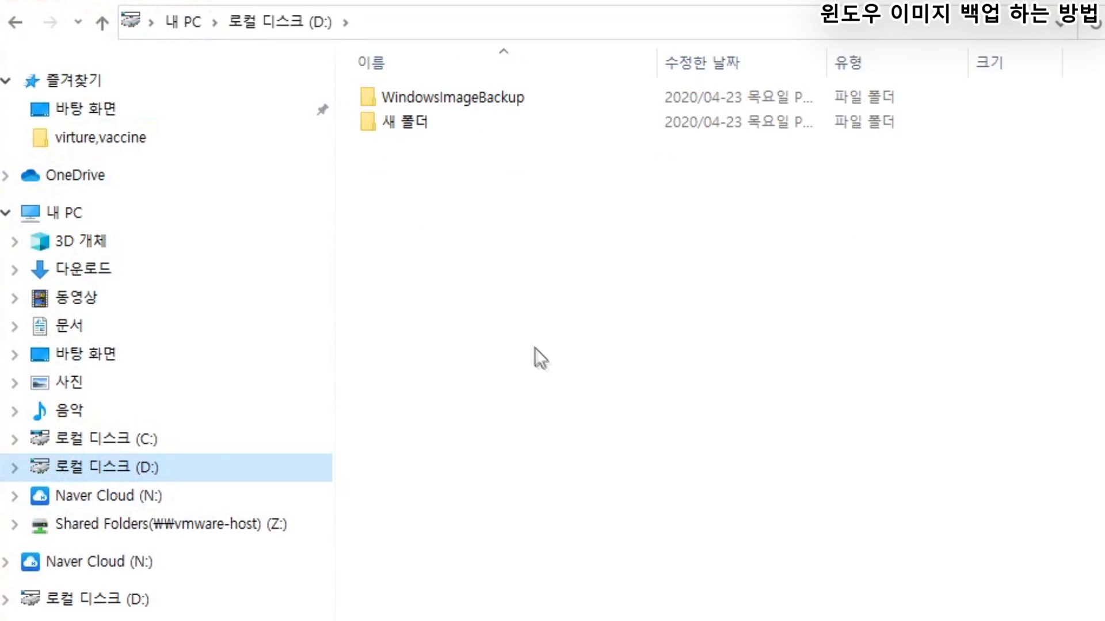
double_click(455, 109)
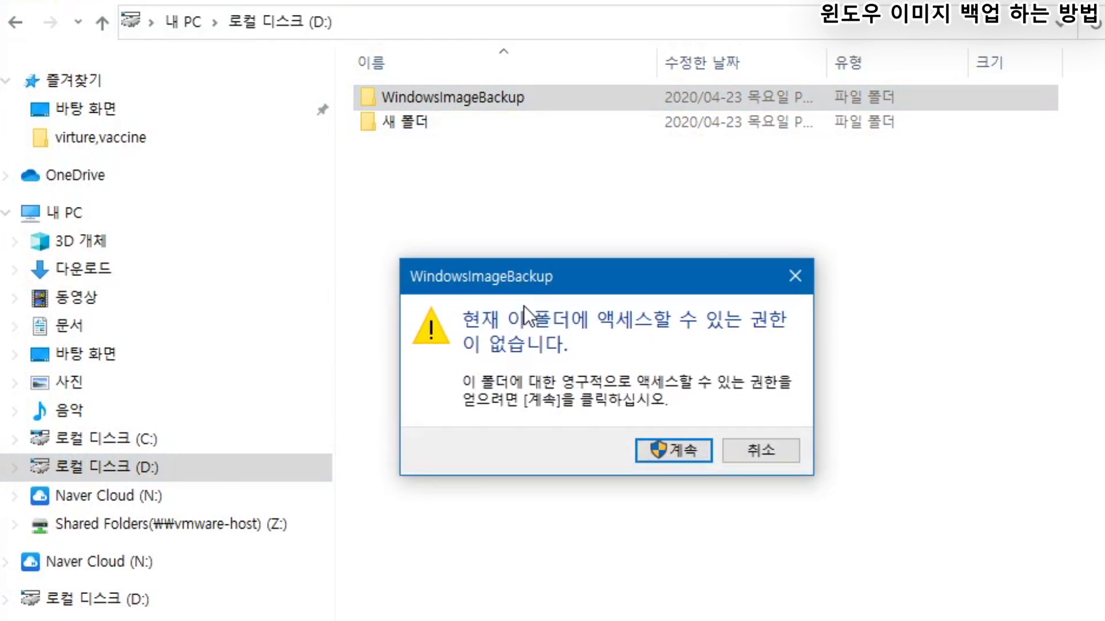
click(645, 448)
drag(572, 481, 464, 244)
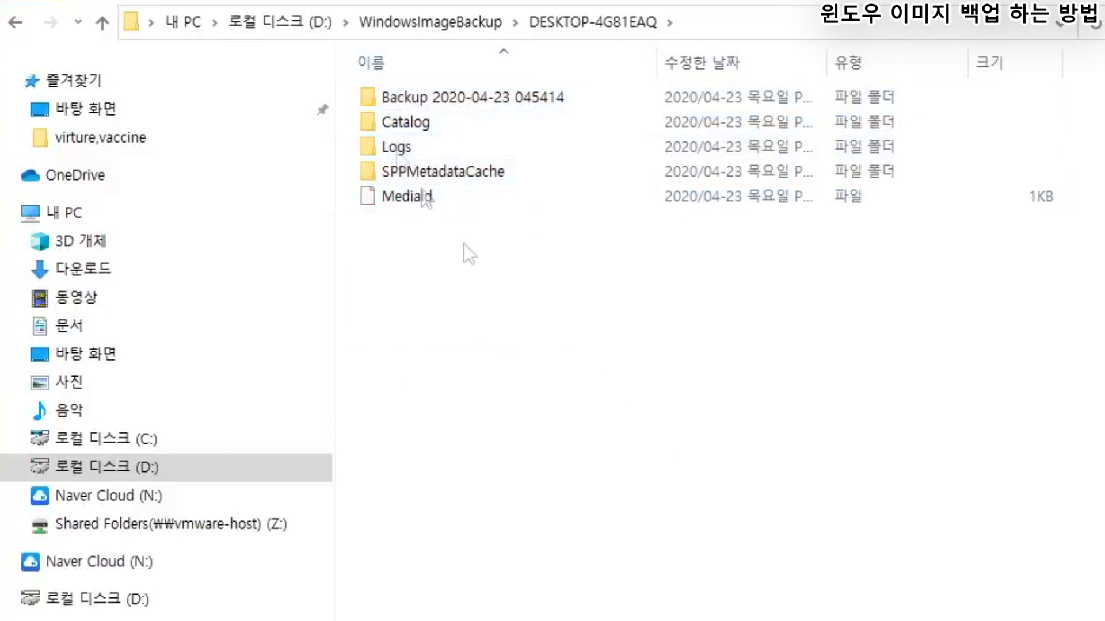
click(100, 24)
click(101, 25)
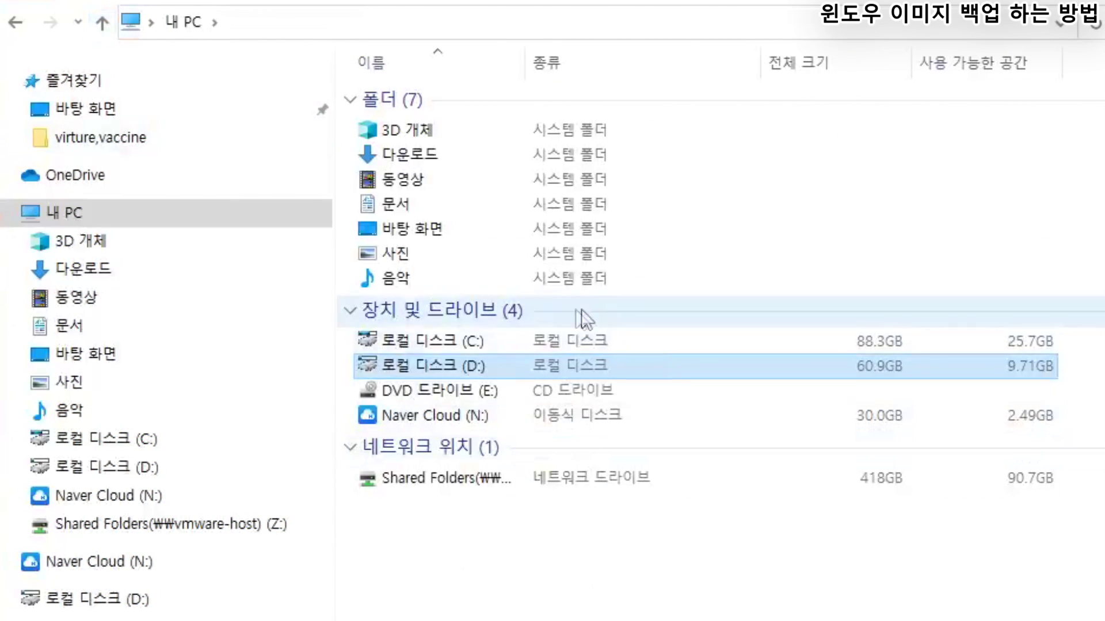
key(F2)
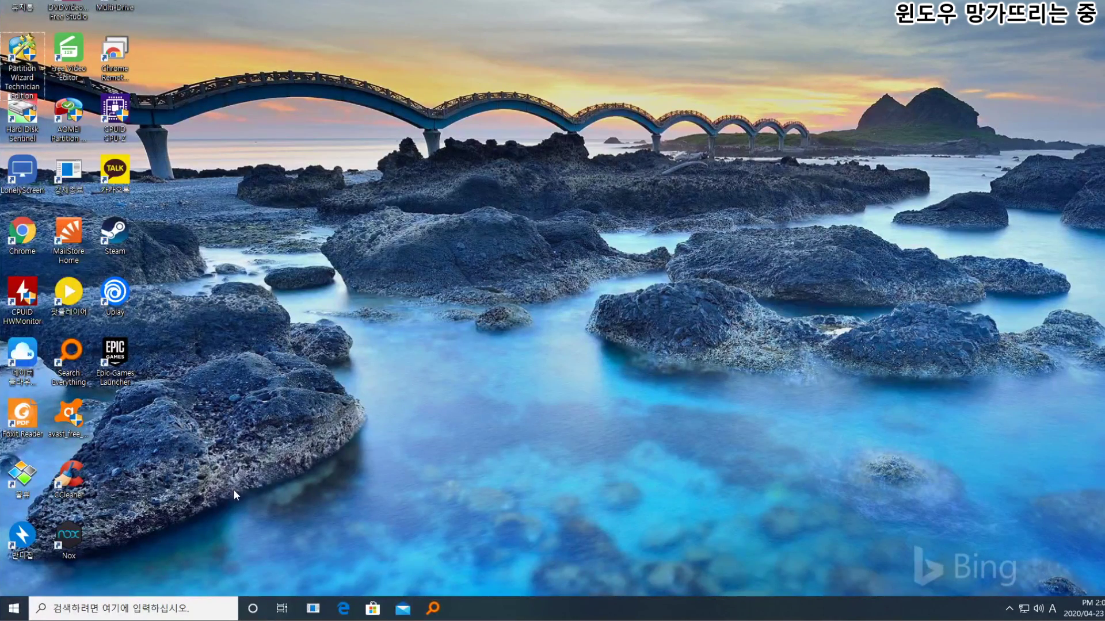
- Delete all program shortcuts from the desktop, leaving only the recycle bin
drag(218, 561, 38, 2)
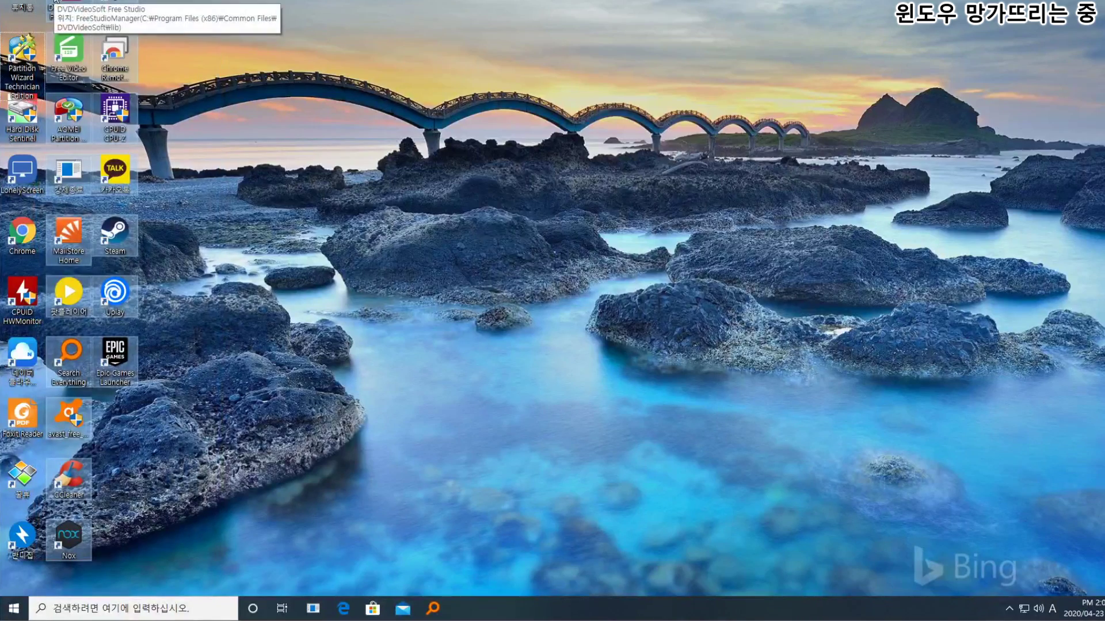
key(Delete)
click(549, 244)
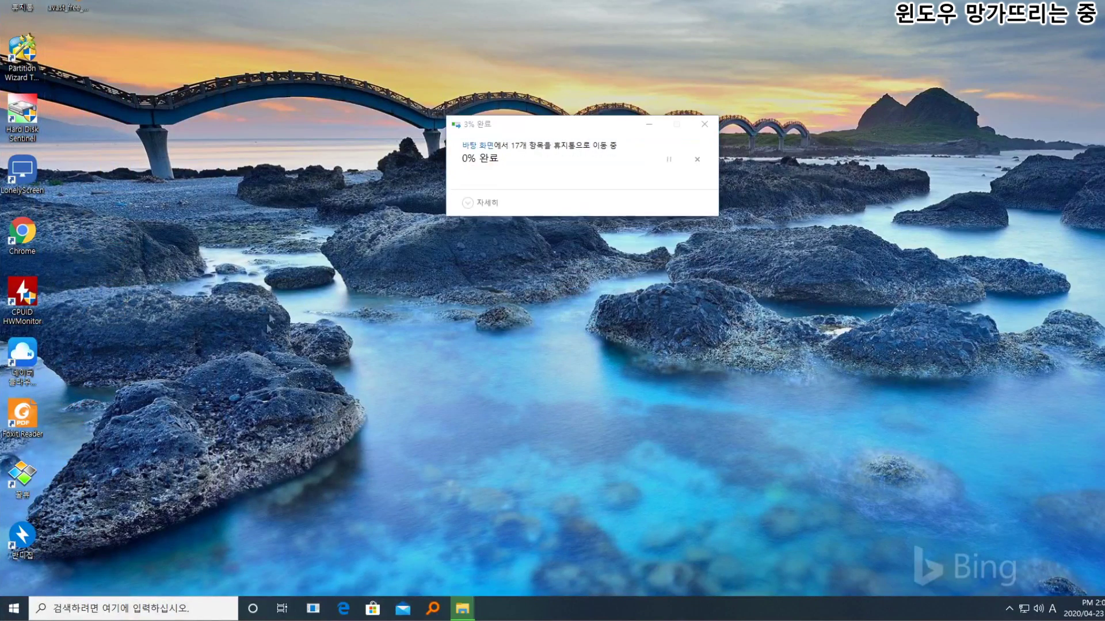
drag(138, 554, 17, 32)
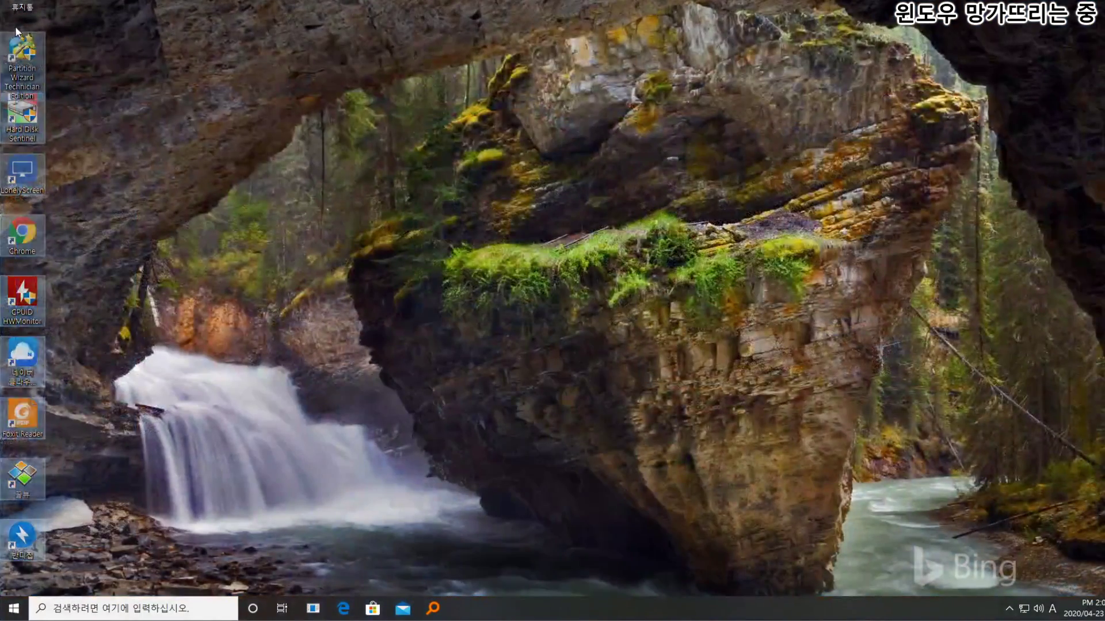
key(Delete)
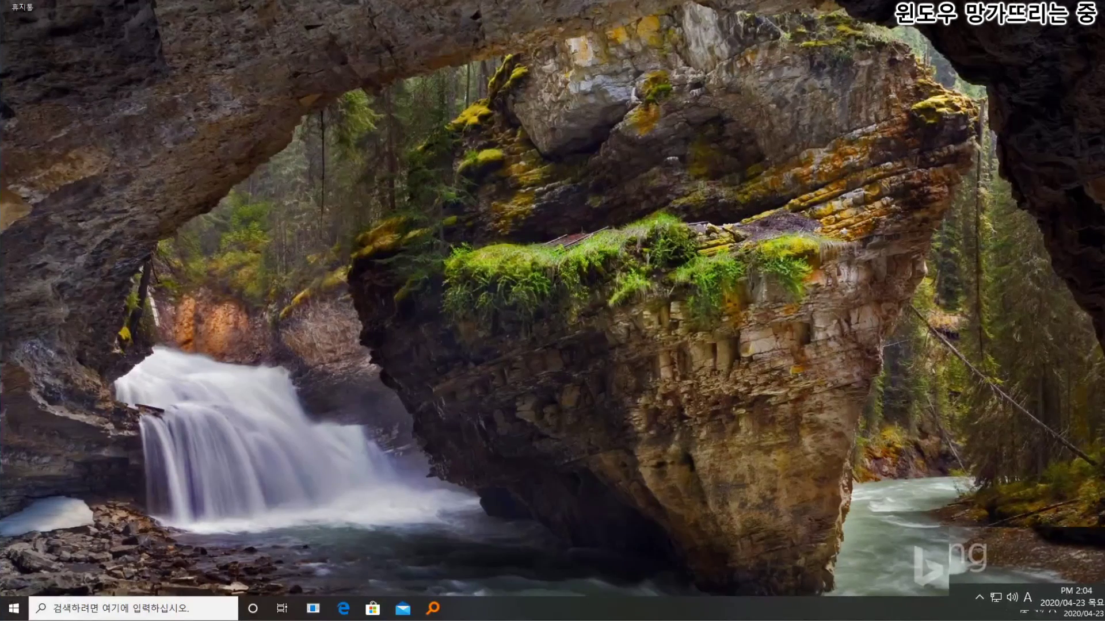
- Check the speaker volume control
click(1039, 611)
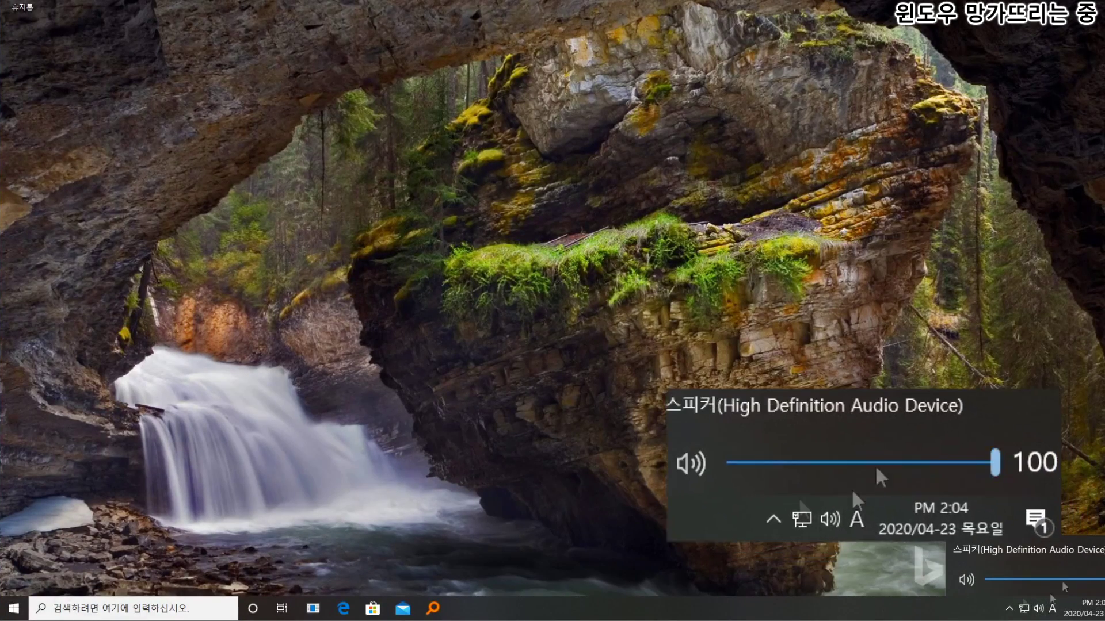
click(636, 315)
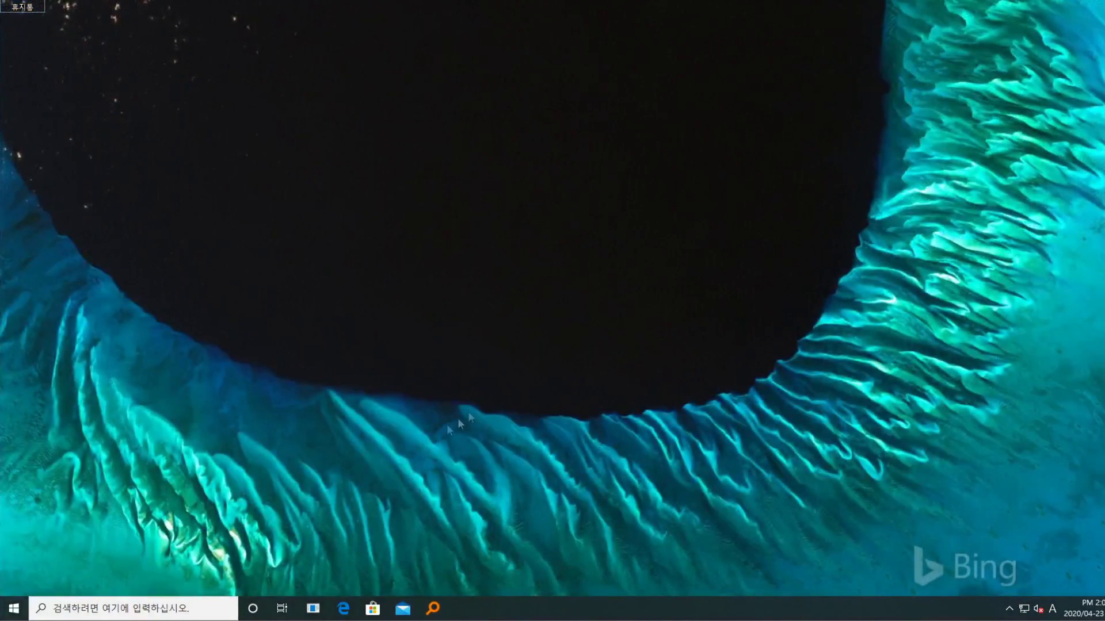
- Restart the computer into the recovery environment and show the additional recovery options under the advanced troubleshooting options
click(14, 608)
click(23, 582)
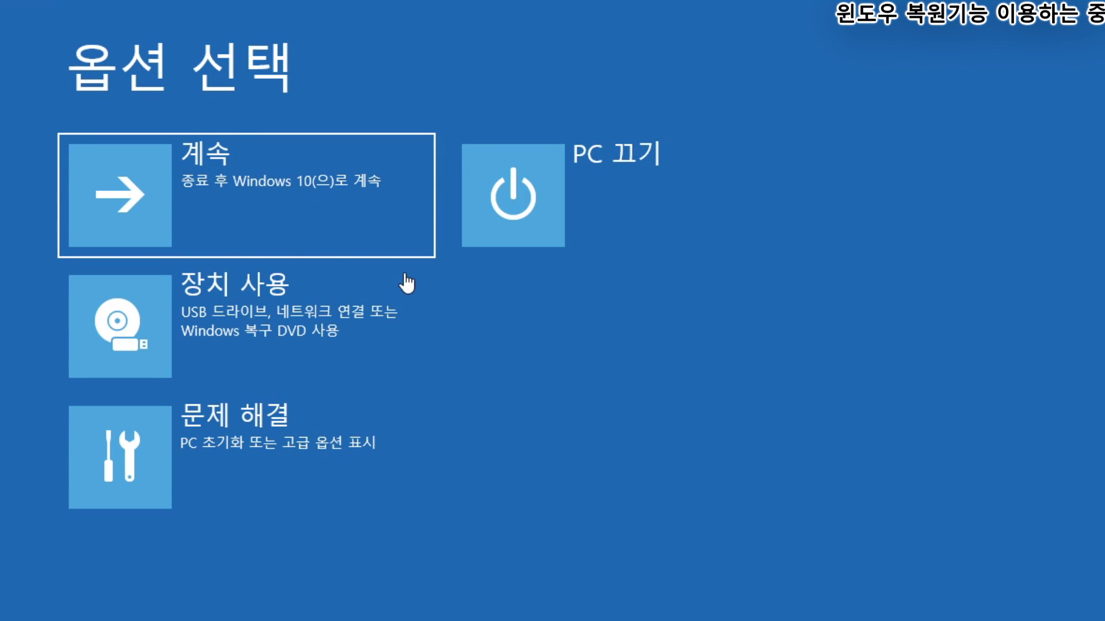
click(270, 447)
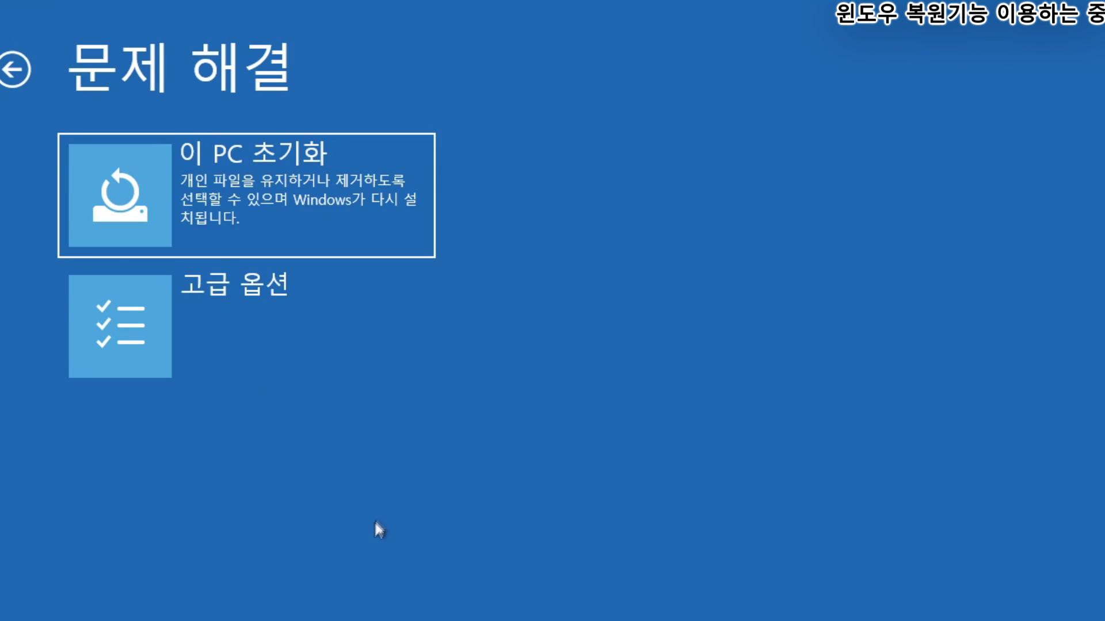
click(230, 323)
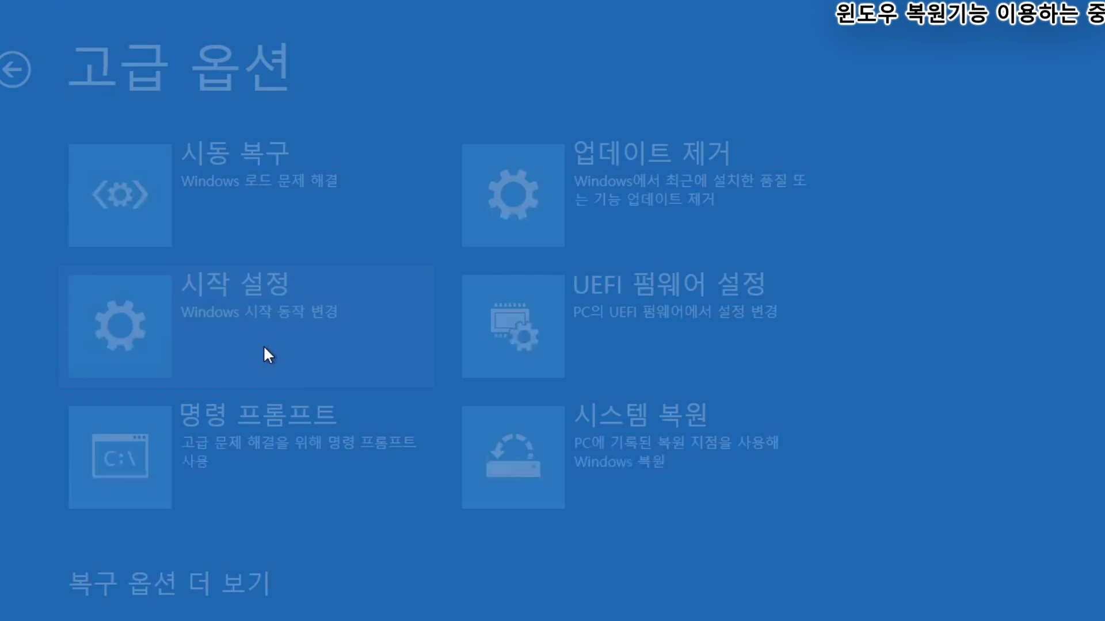
click(184, 599)
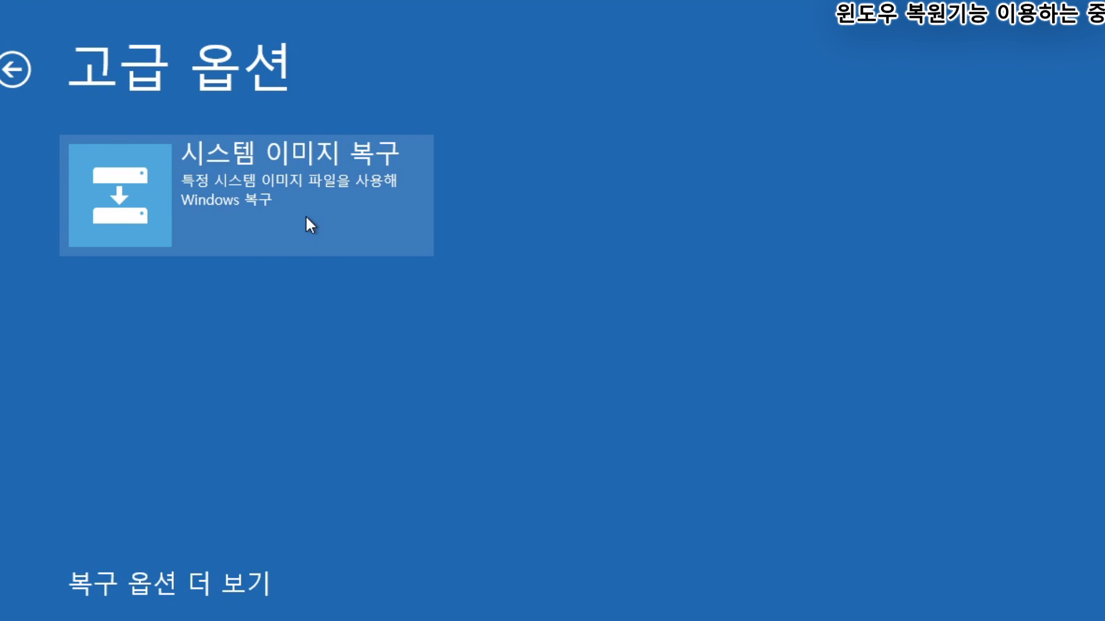
- Open 시스템 이미지 복구, select the listed account and enter the account password
click(323, 190)
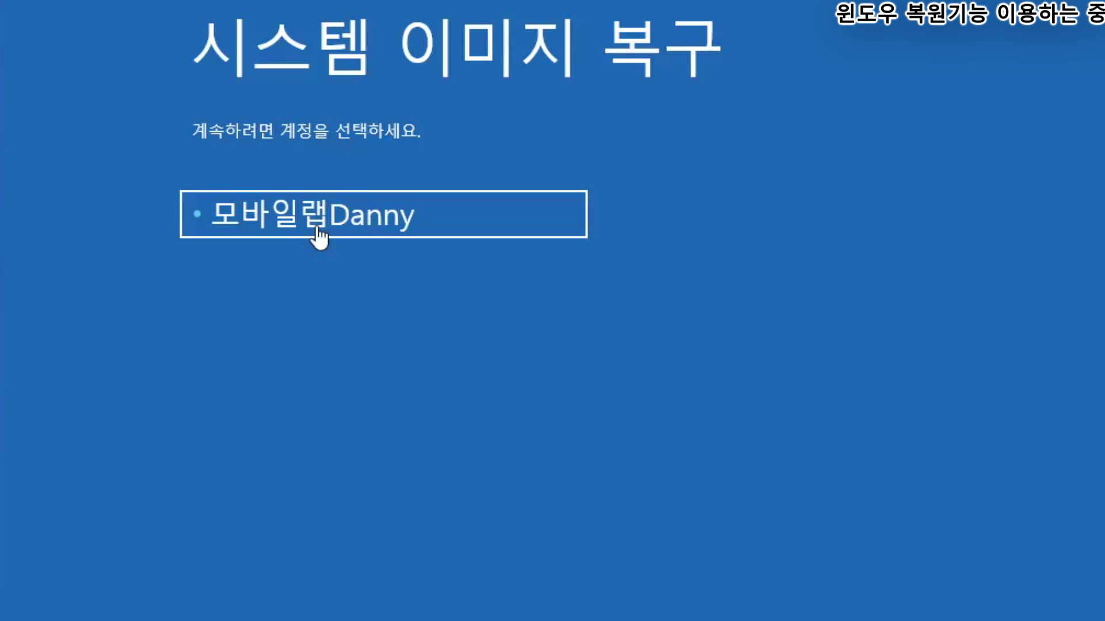
click(319, 220)
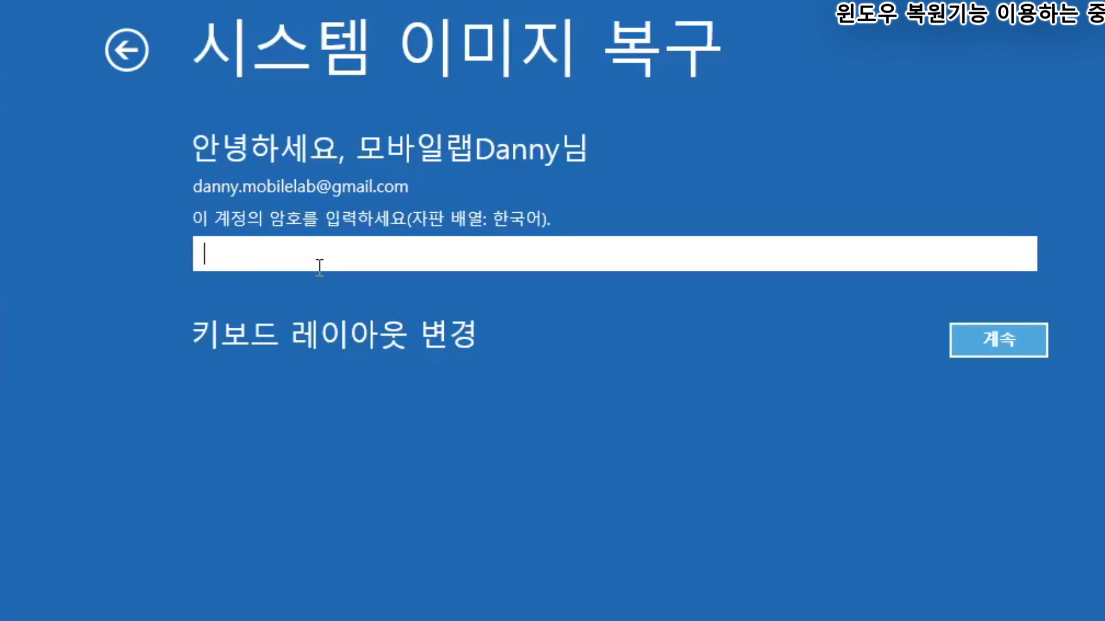
text(*****)
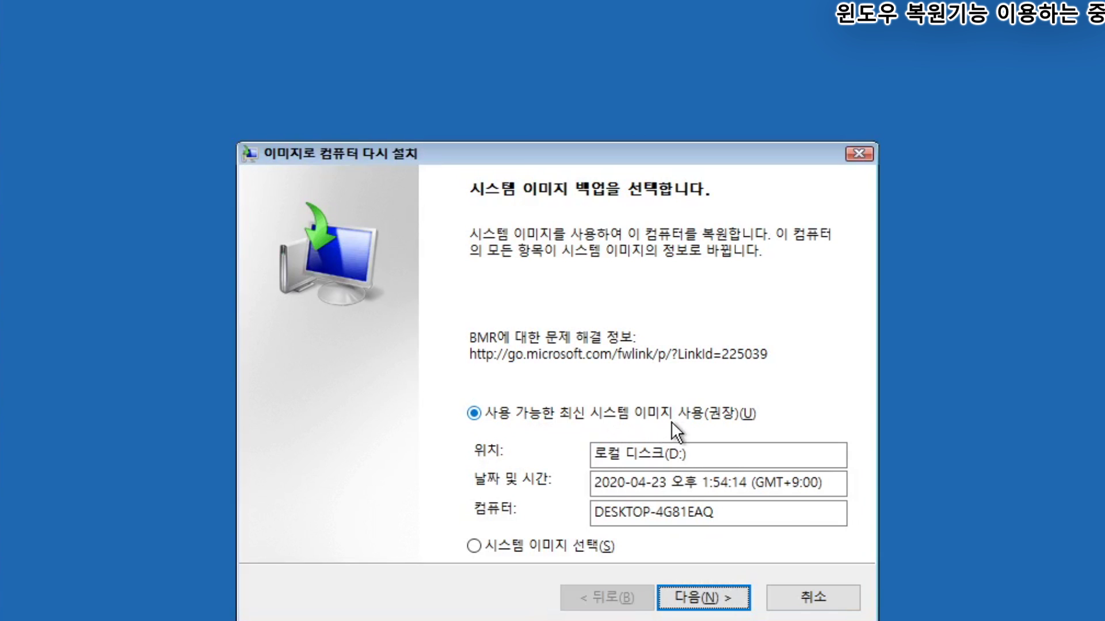
- Restore the computer from the latest available system image on drive D:, keeping the default restore options, confirm the data replacement and restart
click(689, 597)
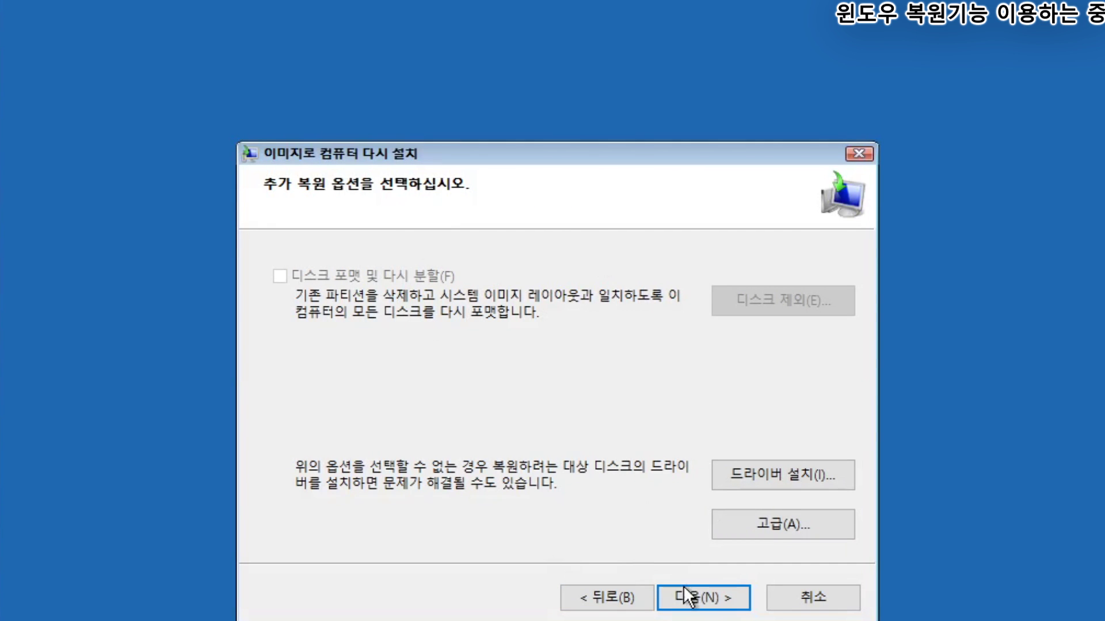
click(707, 604)
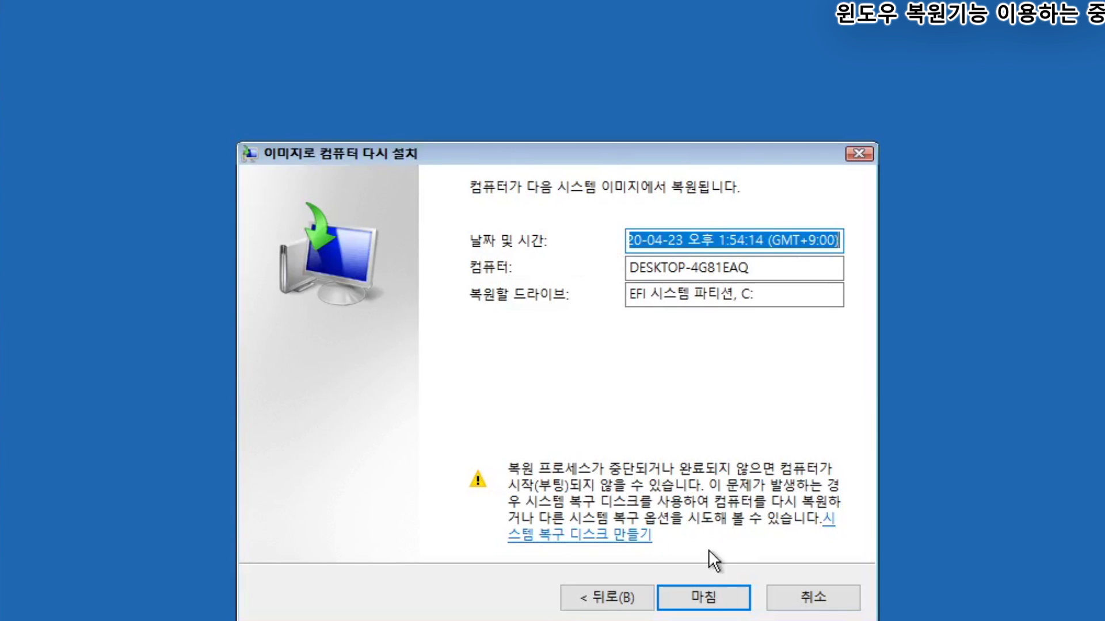
click(708, 601)
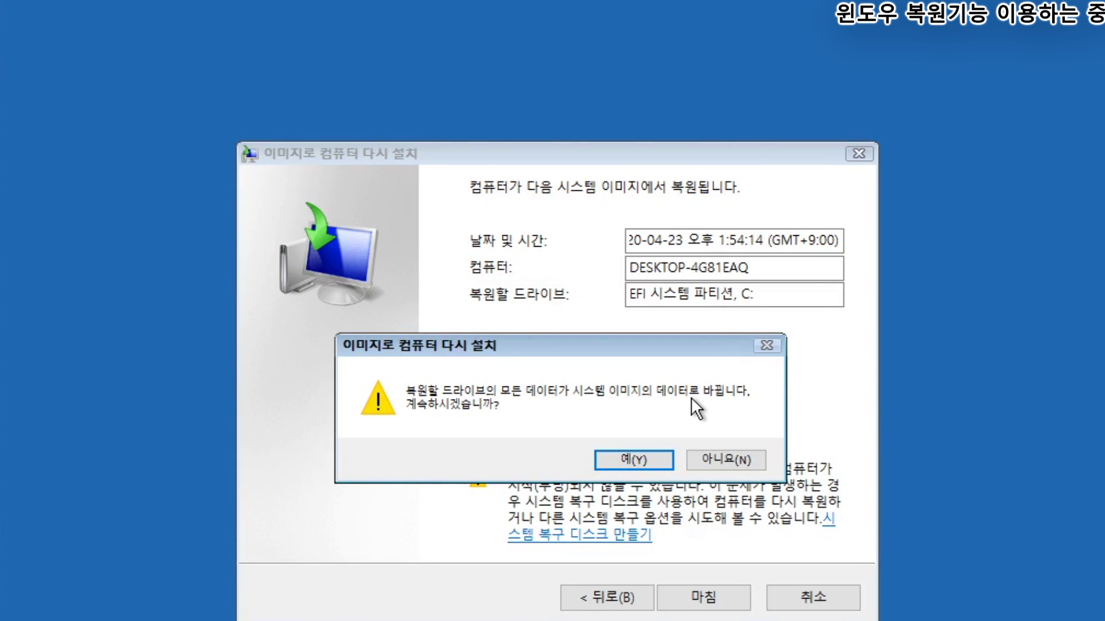
click(625, 462)
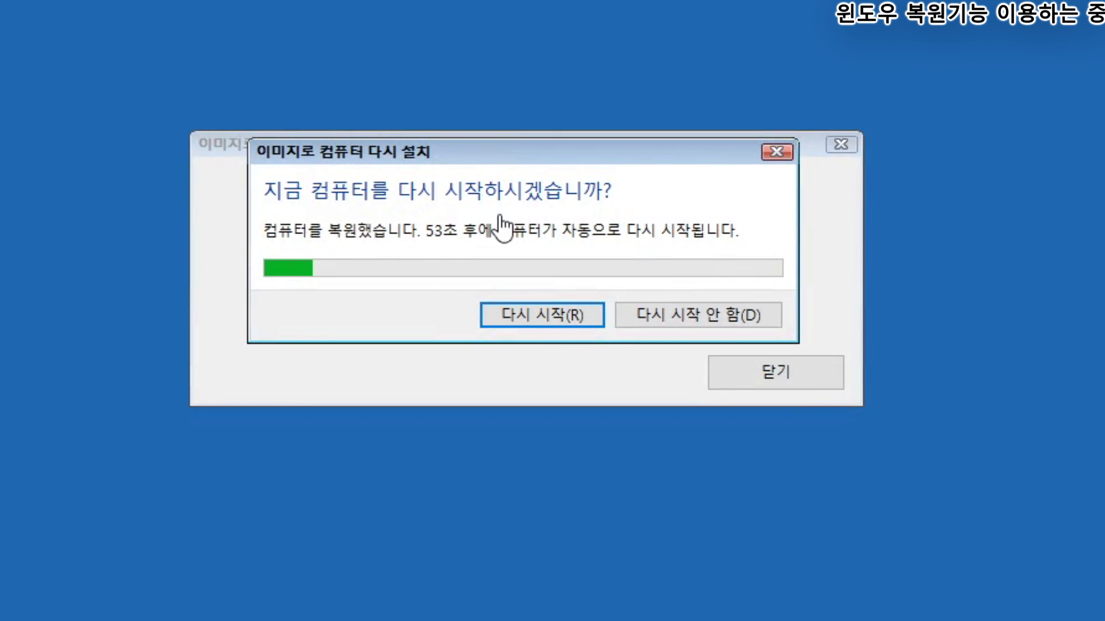
click(552, 311)
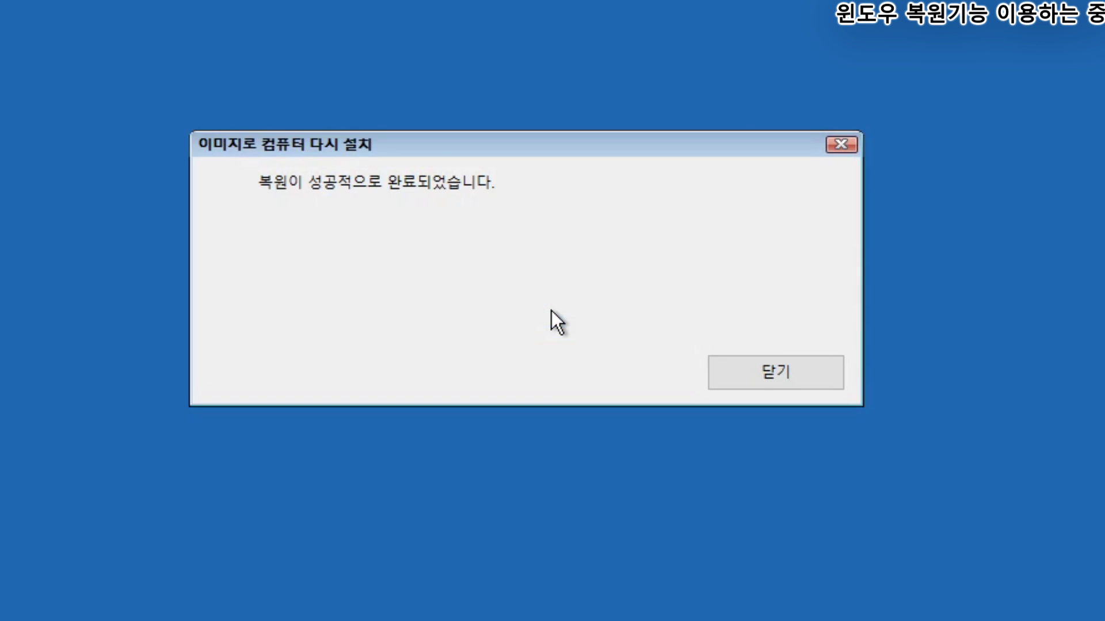